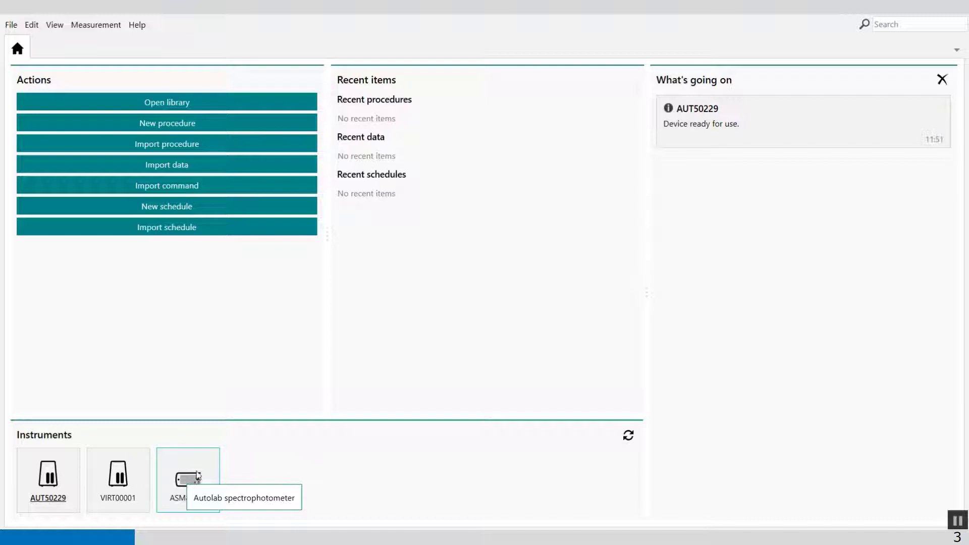
Open the ASM80002 spectrophotometer's instrument tab from the Instruments panel
click(194, 485)
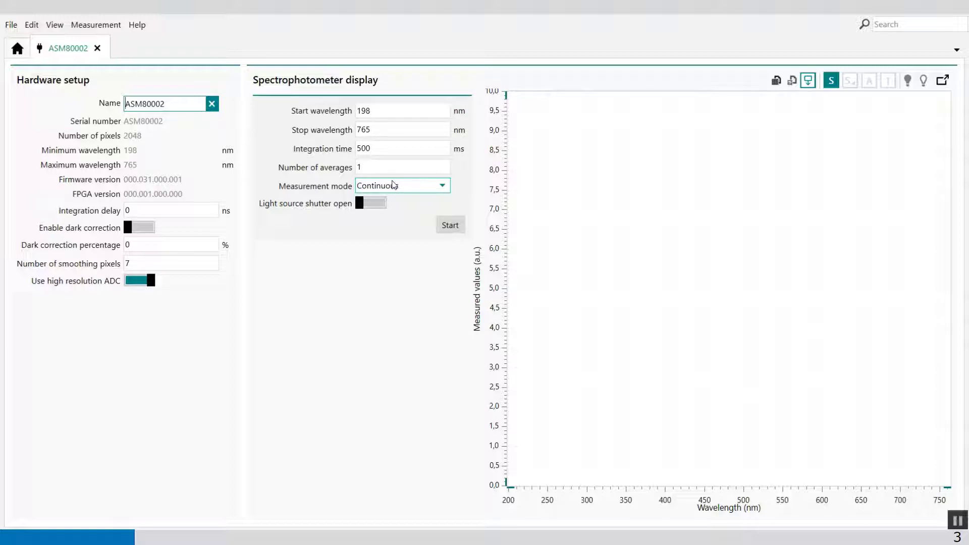
Change the wavelength range to start at 350 nm and stop at 500 nm
click(396, 110)
key(BackSpace)
key(BackSpace)
key(BackSpace)
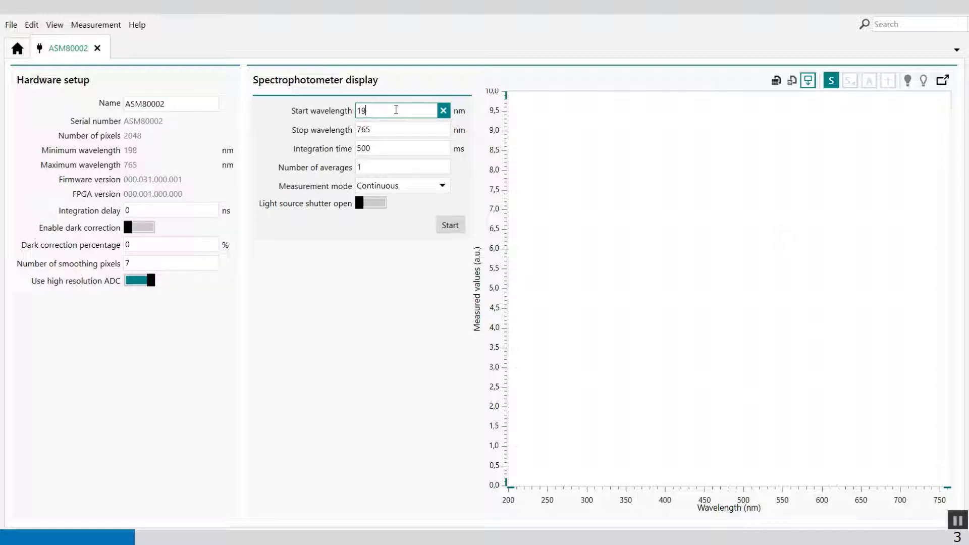
text(350)
click(382, 133)
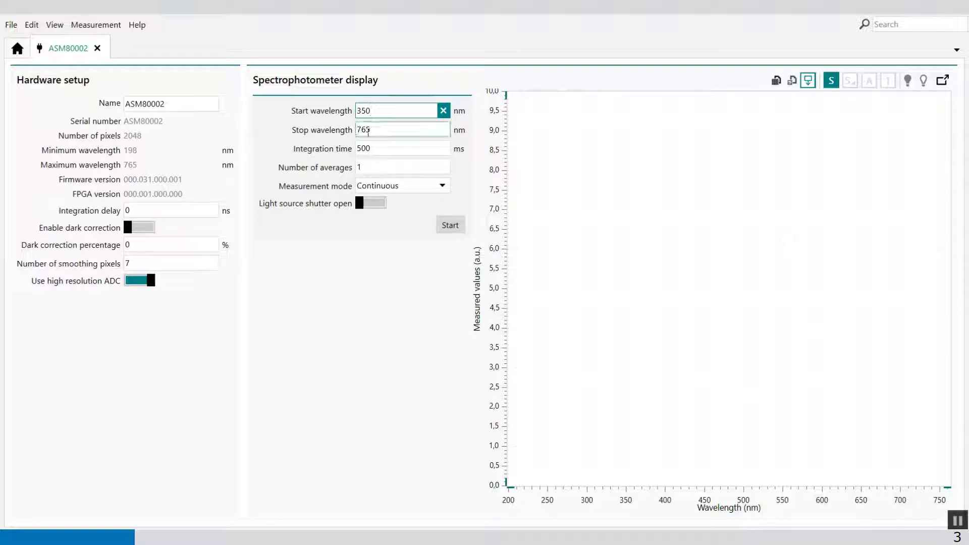
key(BackSpace)
key(BackSpace)
key(BackSpace)
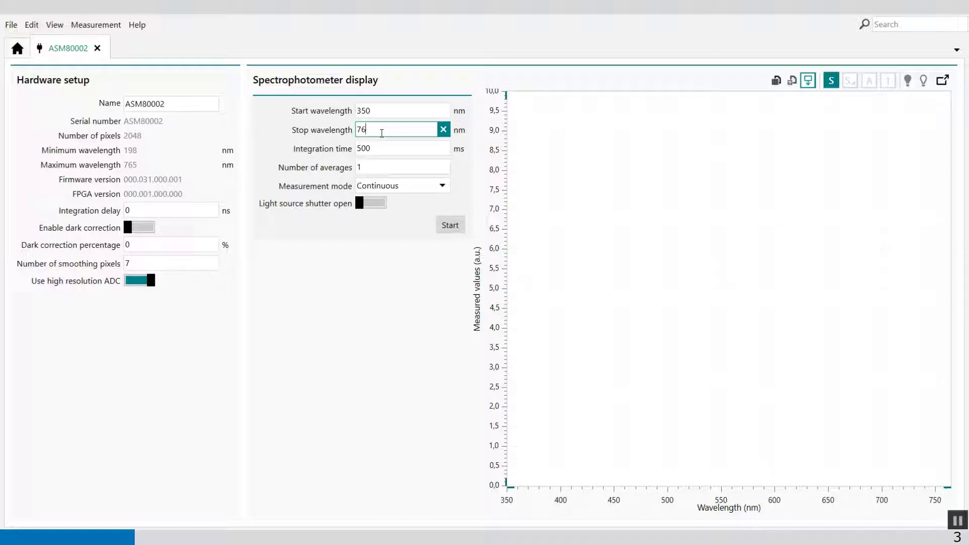
text(500)
Set the integration time to 10 ms and the number of averages to 20
click(384, 147)
key(BackSpace)
key(BackSpace)
key(BackSpace)
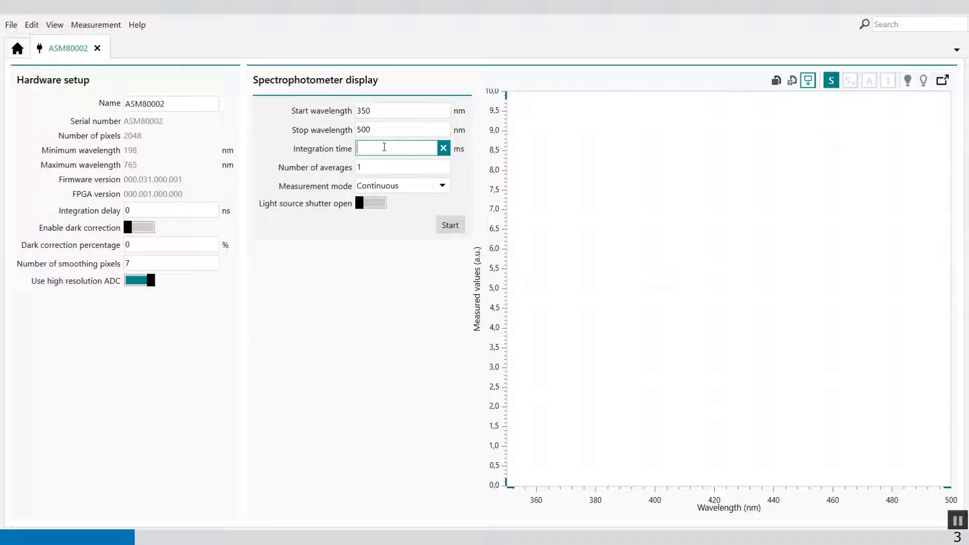
text(10)
click(364, 169)
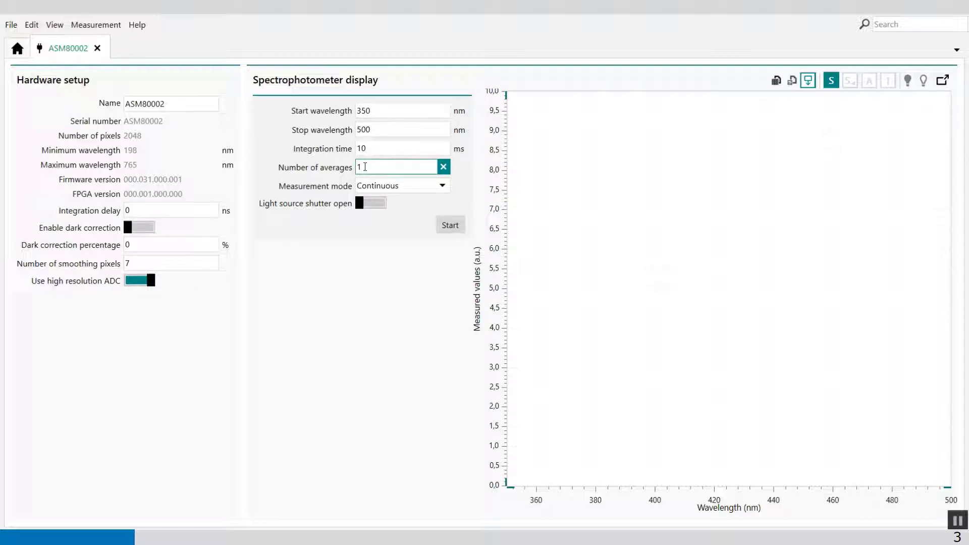
key(BackSpace)
text(20)
Choose Single measurement mode, toggle the light source shutter, and record a shutter-closed spectrum
click(447, 186)
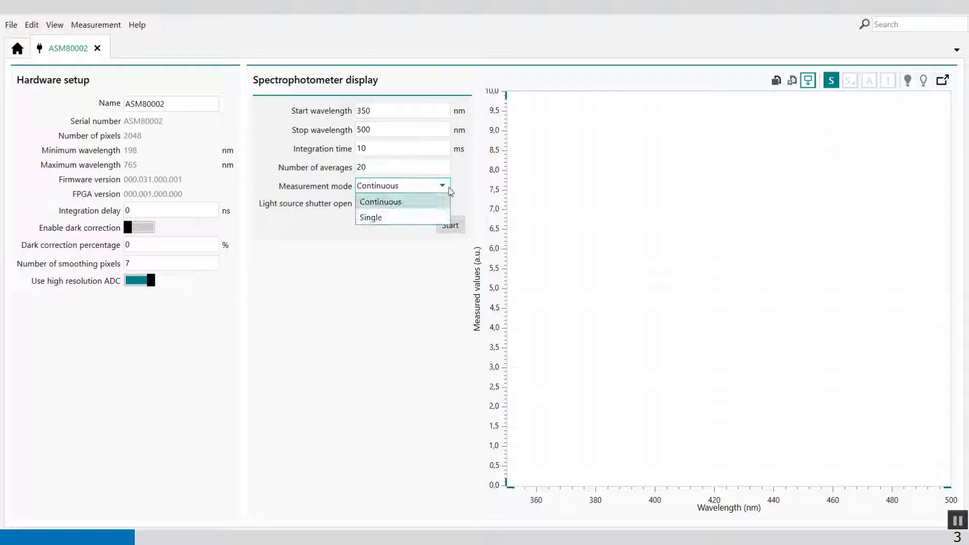
click(384, 221)
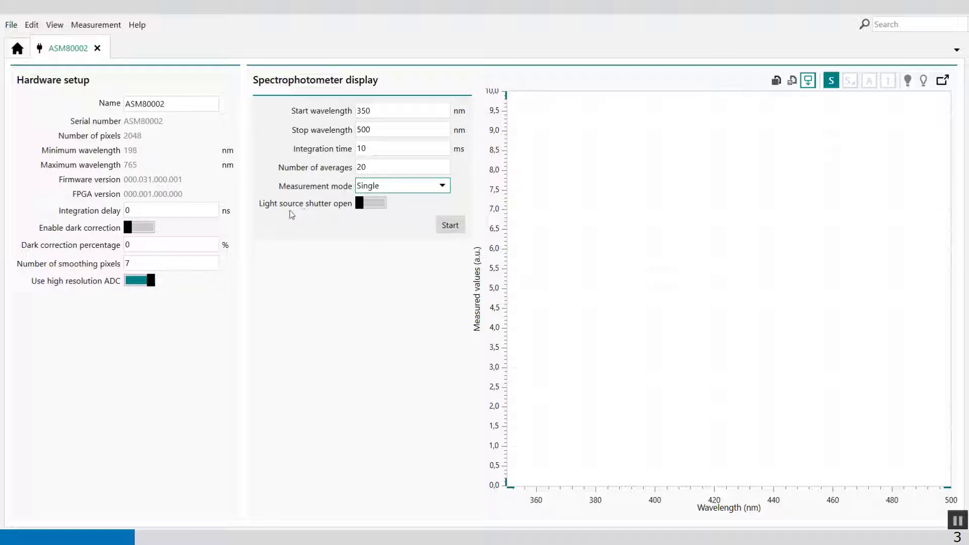
click(371, 204)
click(369, 206)
click(374, 204)
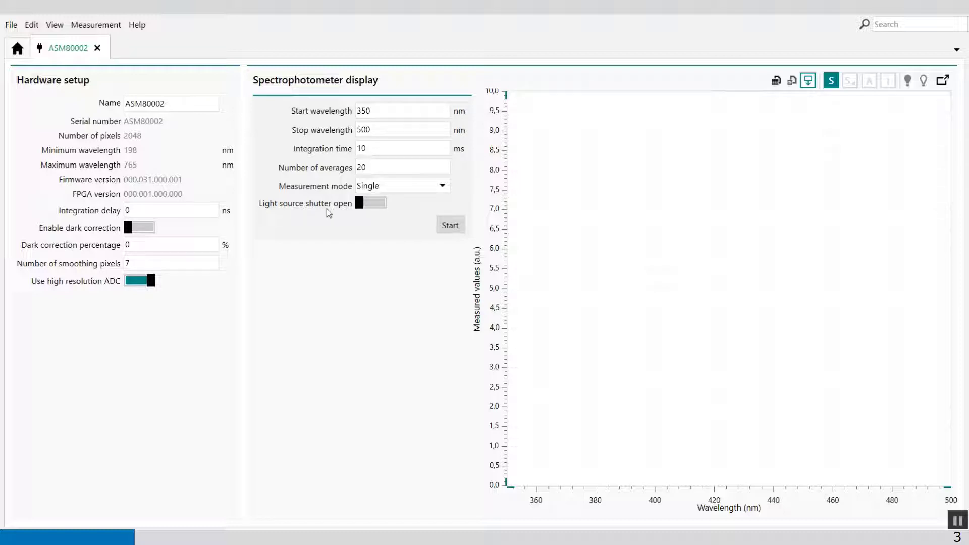
click(457, 225)
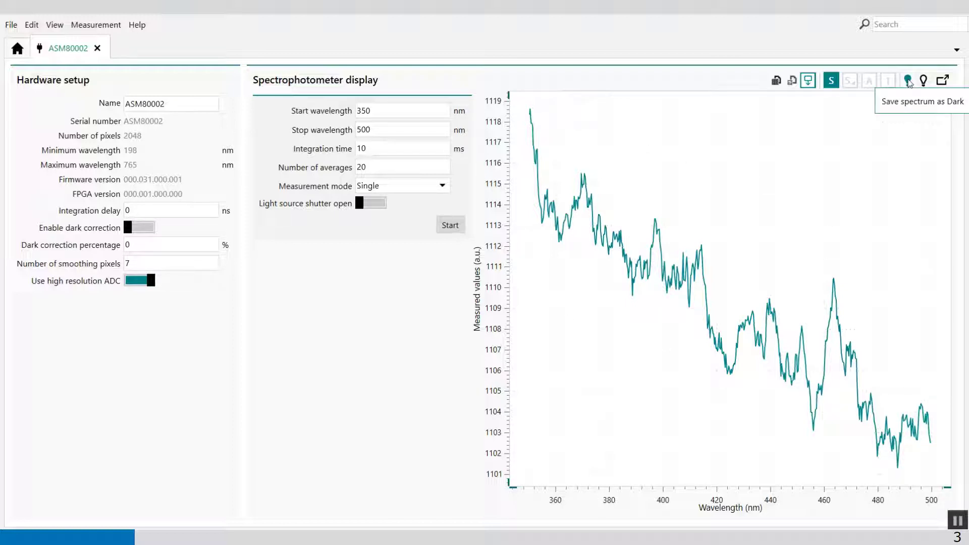
Save the shutter-closed 350–500 nm spectrum as the dark spectrum and reopen the shutter
click(907, 82)
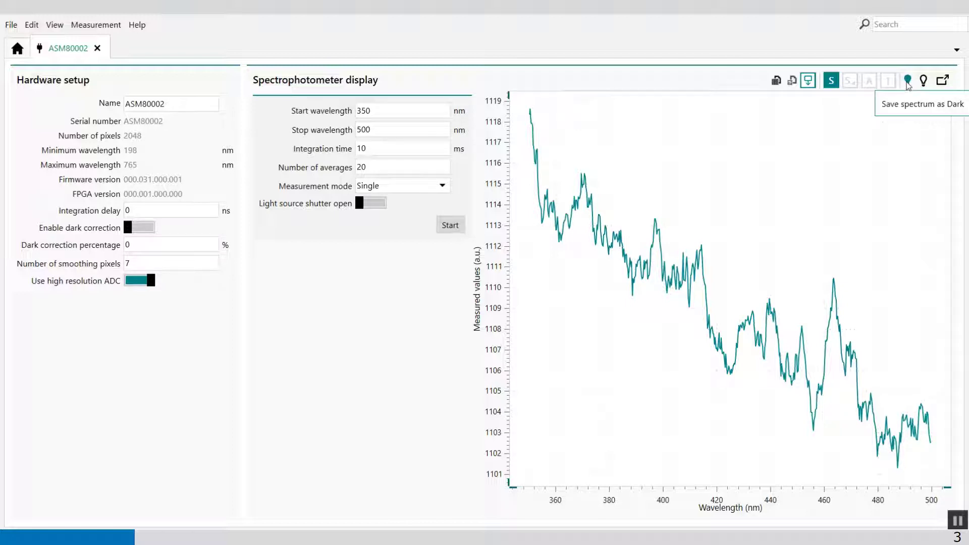
click(908, 83)
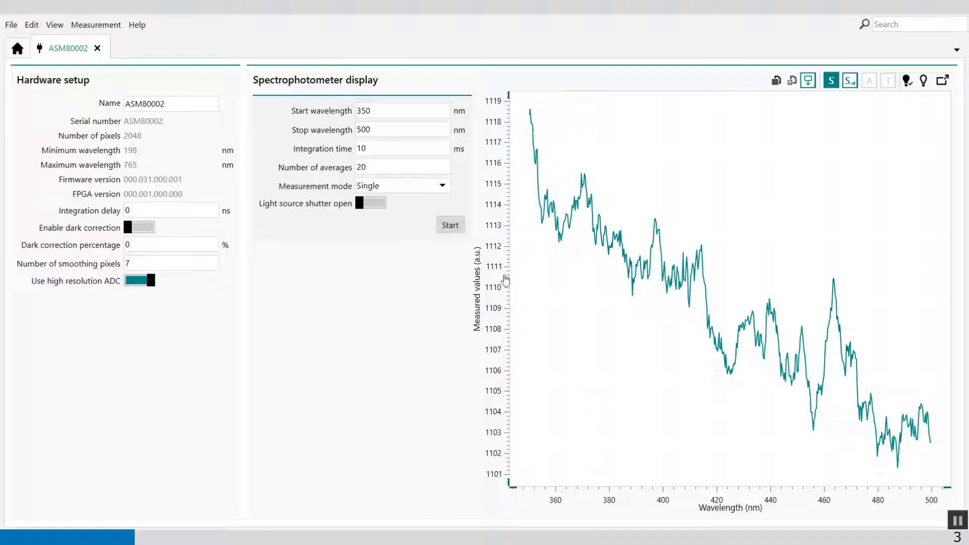
click(379, 205)
Measure a shutter-open spectrum peaking near 485 nm and save it as the reference
click(451, 225)
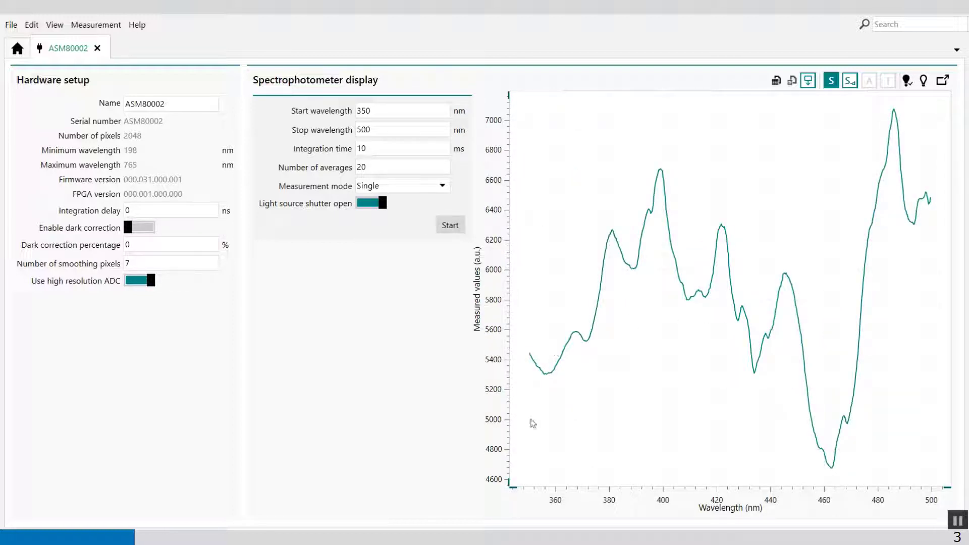
click(924, 80)
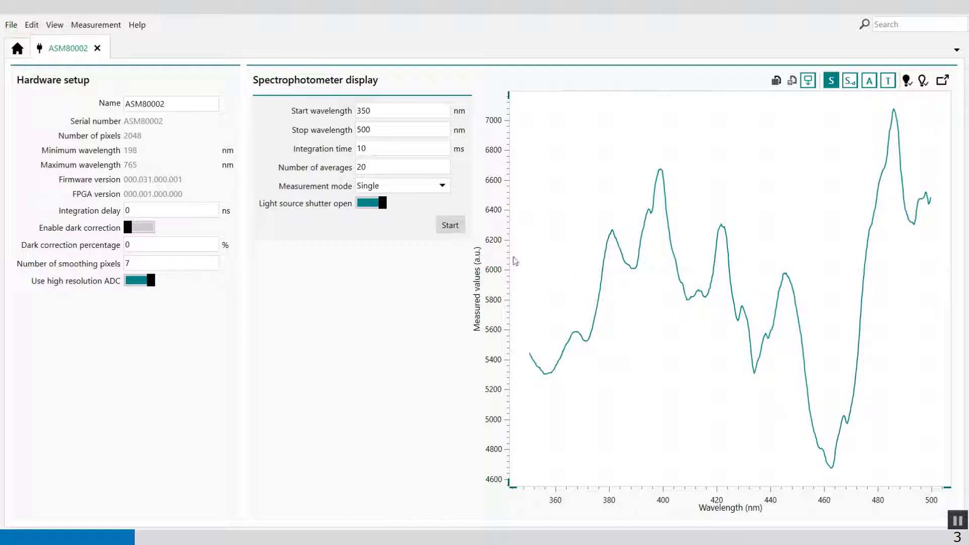
Measure the sample spectrum and view it as absorbance and then transmittance
click(444, 227)
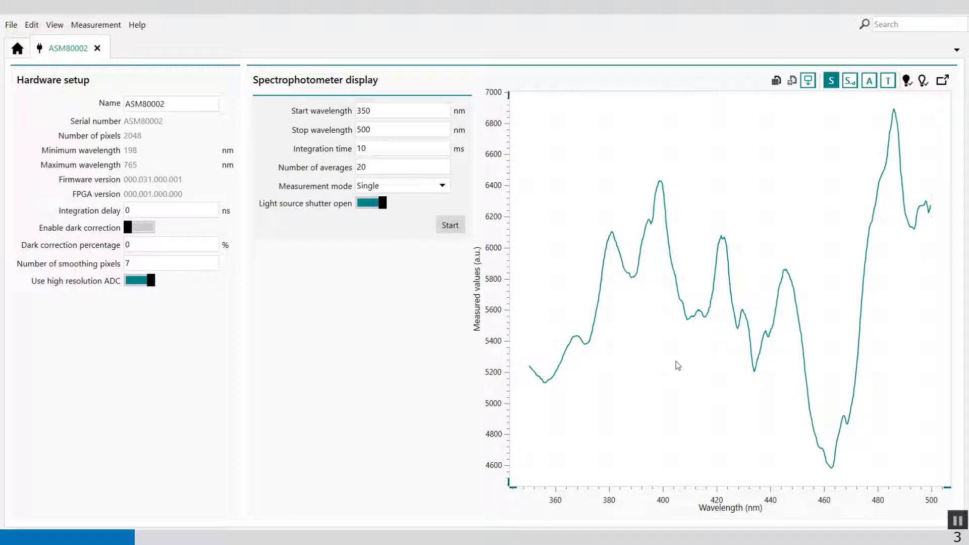
click(869, 81)
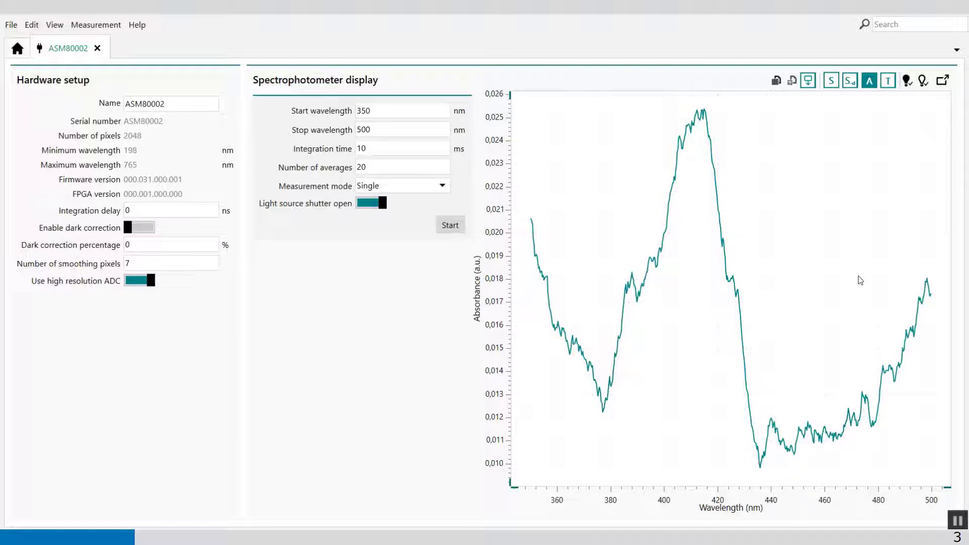
click(887, 82)
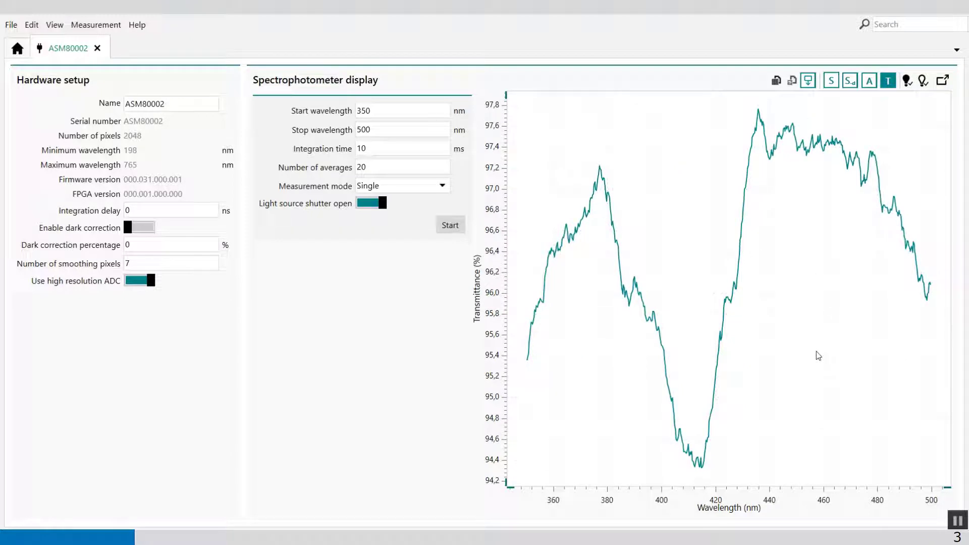
Cycle the plot through raw, dark-corrected and absorbance views, ending on transmittance (94.3–97.7%)
click(831, 82)
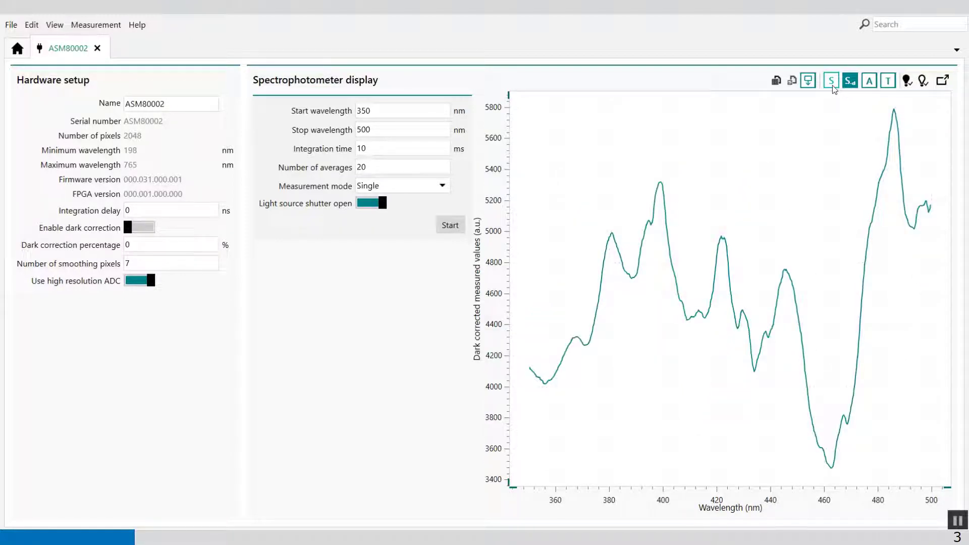
click(848, 84)
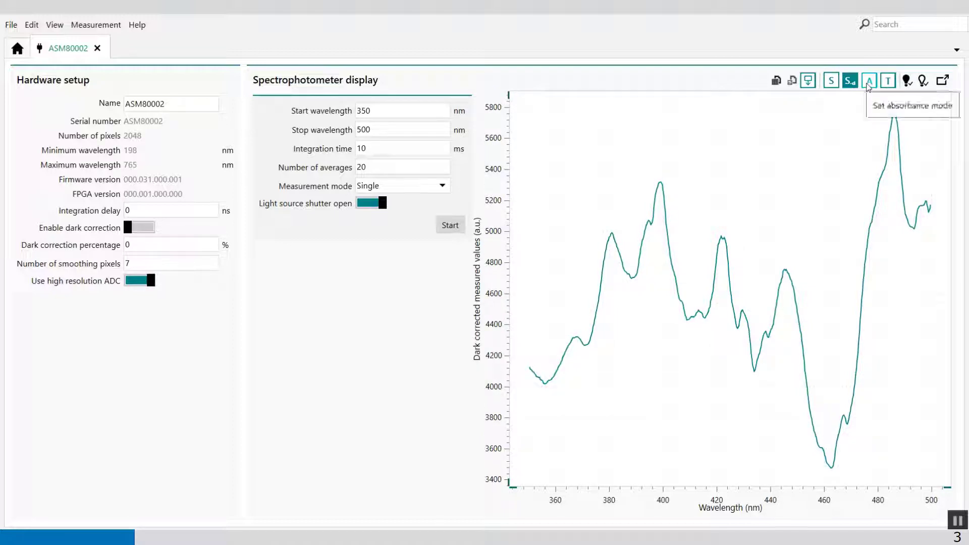
click(868, 81)
click(887, 83)
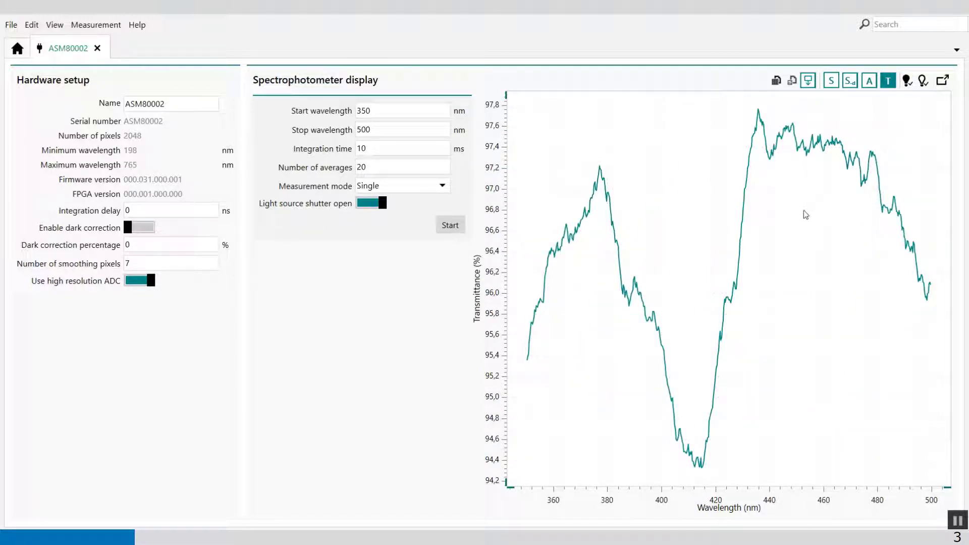
Export the transmittance spectrum in Excel format as 'CuSO4 spectra' to the NOVA 2.1 Data folder
click(776, 82)
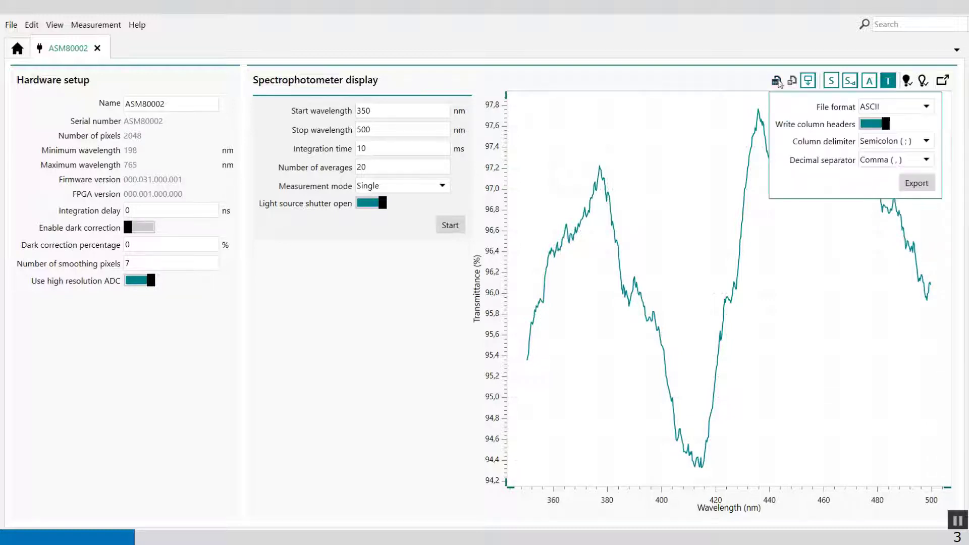
click(925, 108)
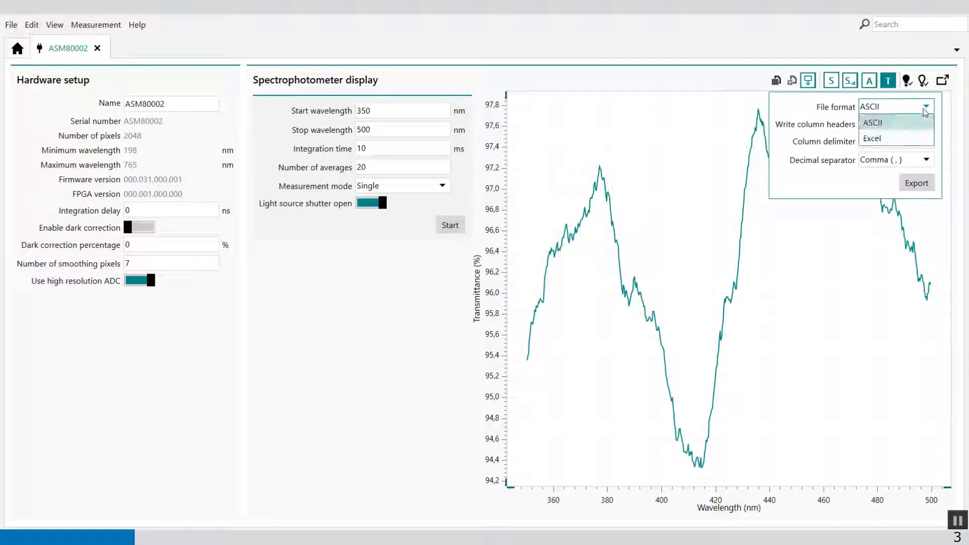
click(893, 142)
click(913, 146)
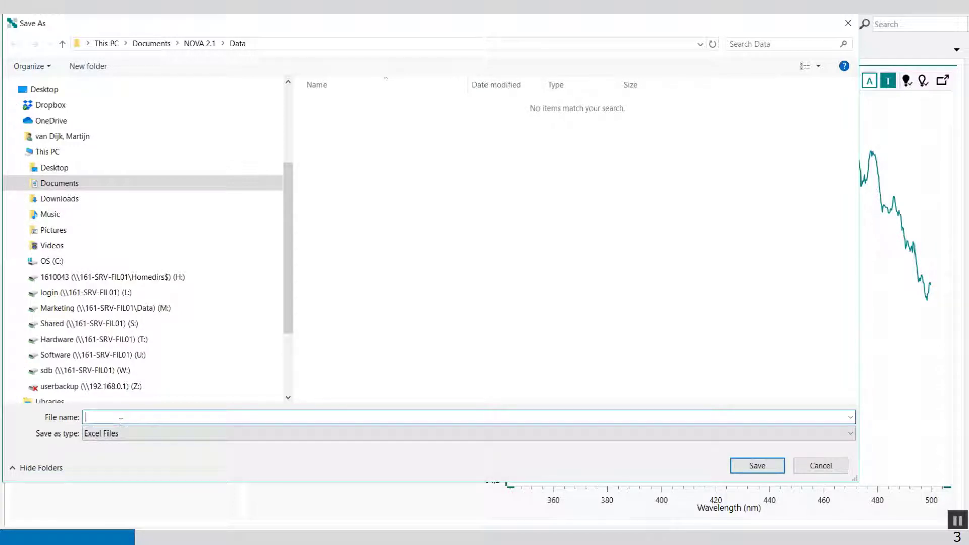
text(C)
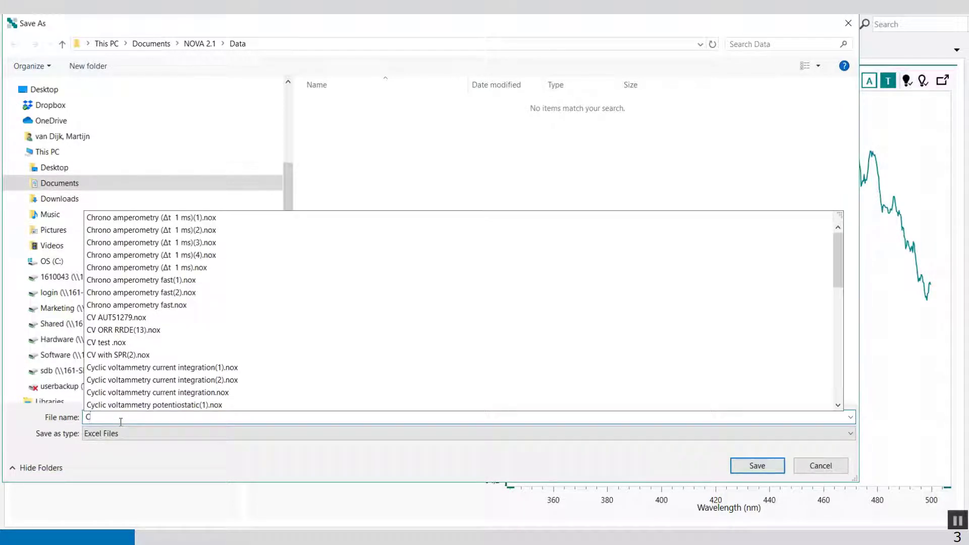
text(uSO)
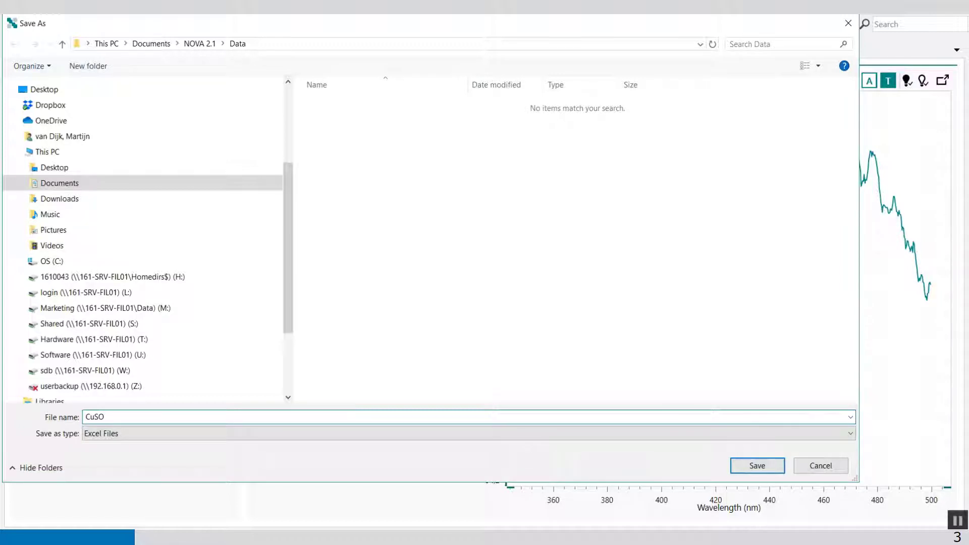
text(4 spectra)
click(750, 466)
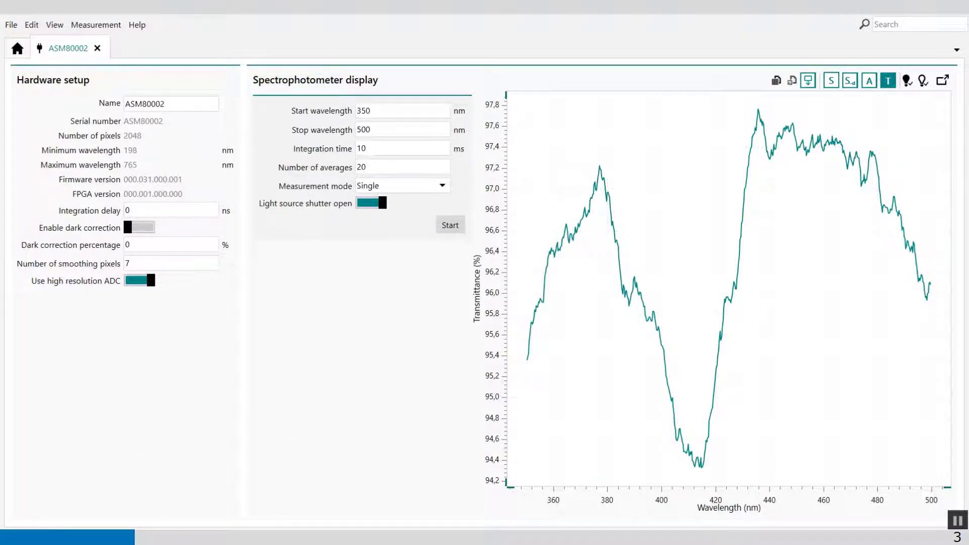
Browse File Explorer to Documents\NOVA 2.1\Data and open the 'CuSO4 spectra' workbook
key(super+e)
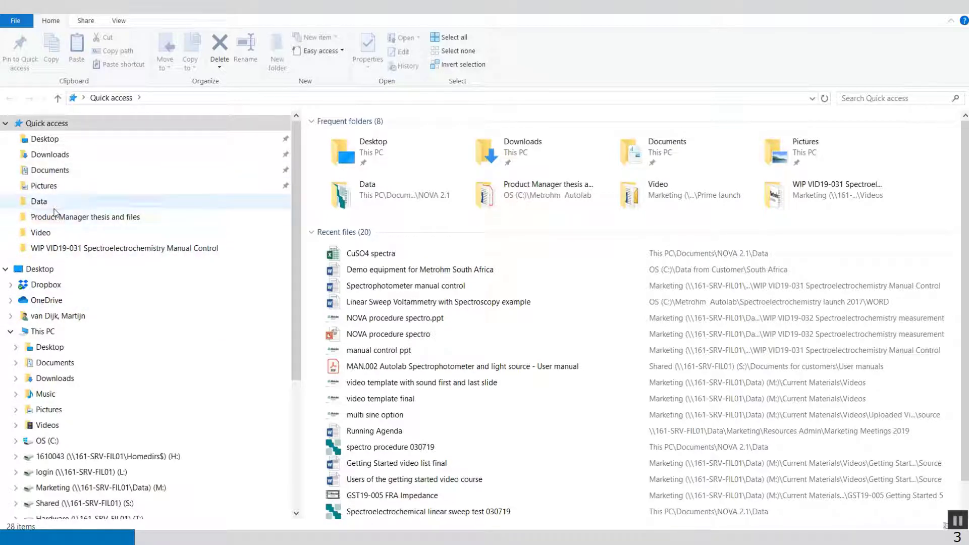
click(57, 172)
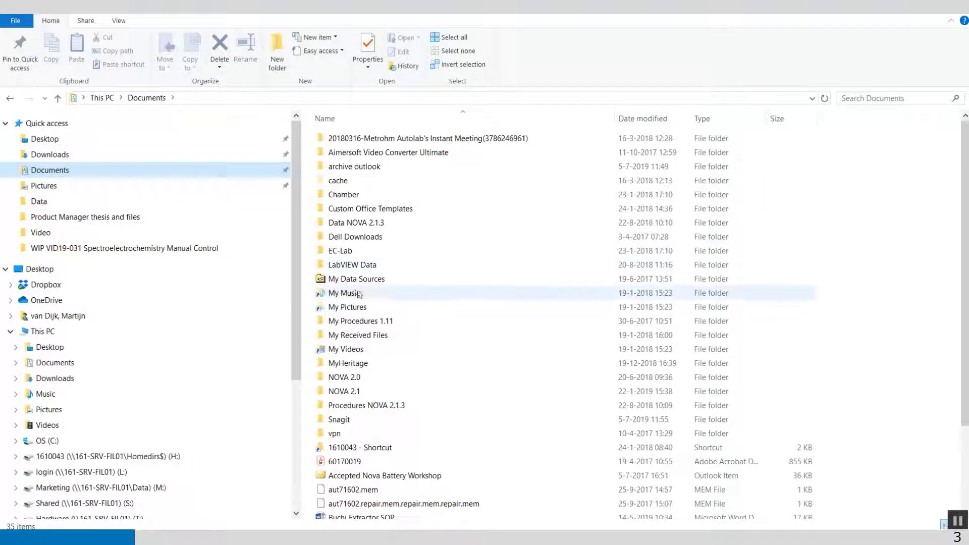
double_click(353, 391)
double_click(362, 152)
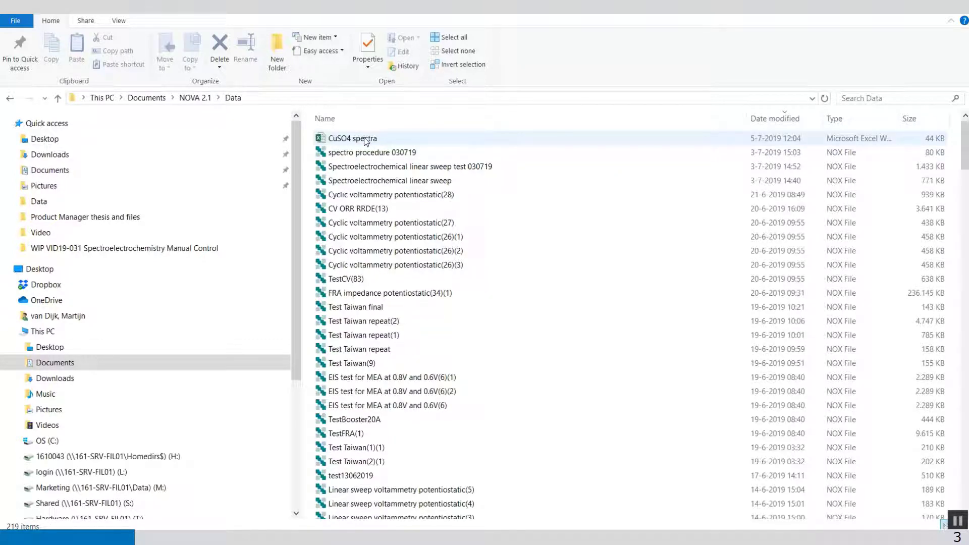
double_click(365, 139)
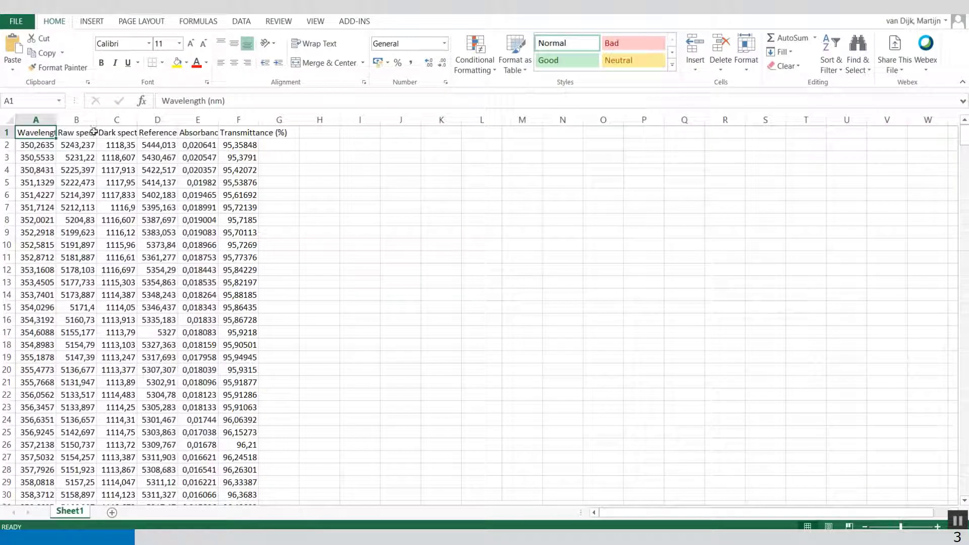
AutoFit the widths of columns A, B, C, D, E and F to their contents
double_click(56, 120)
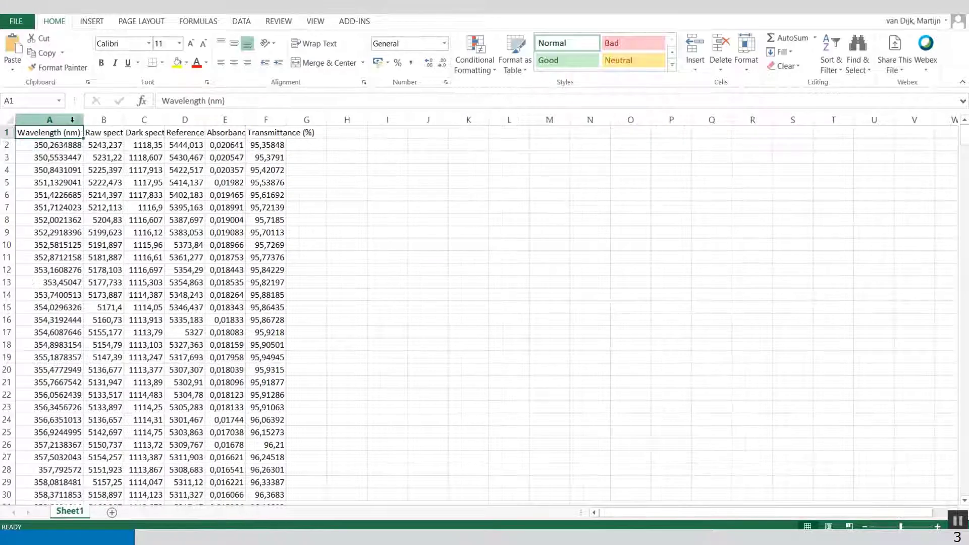
double_click(120, 122)
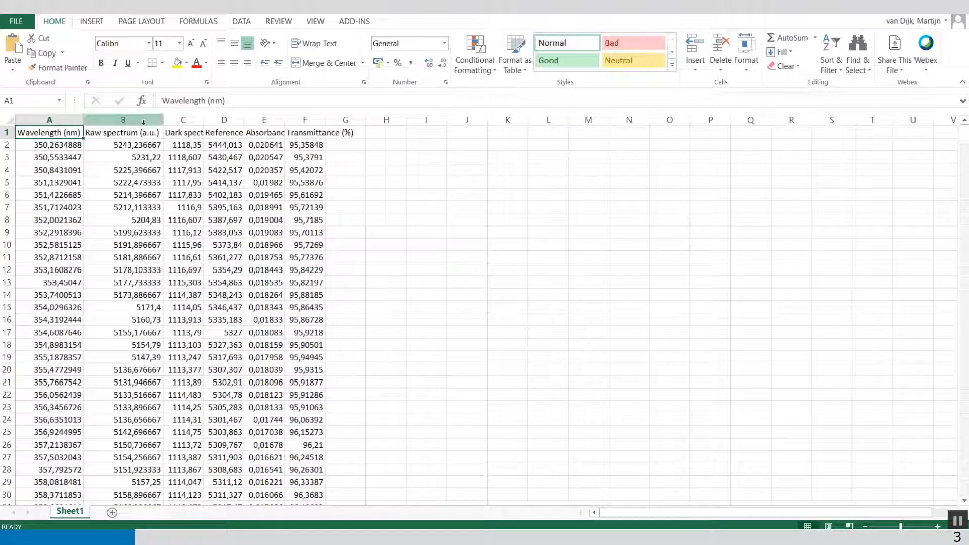
double_click(204, 123)
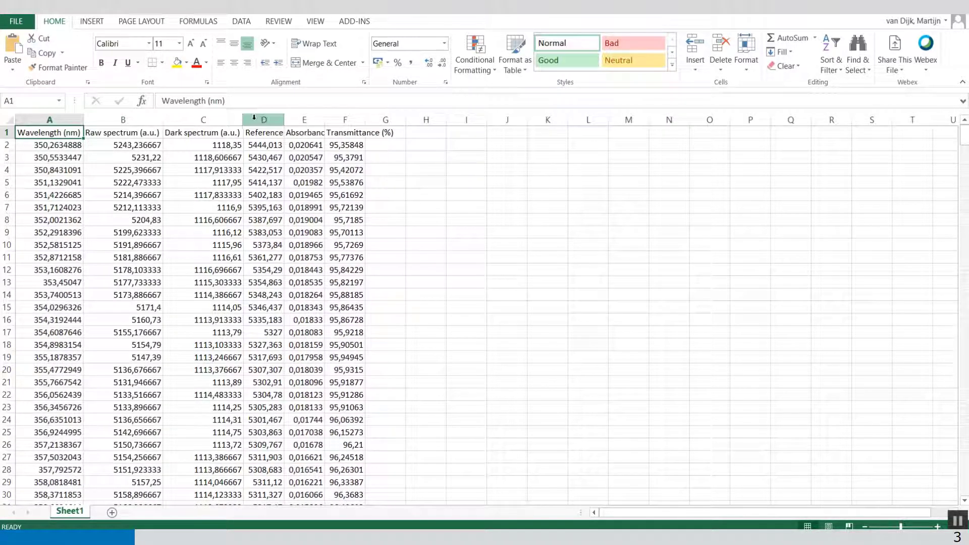
double_click(285, 121)
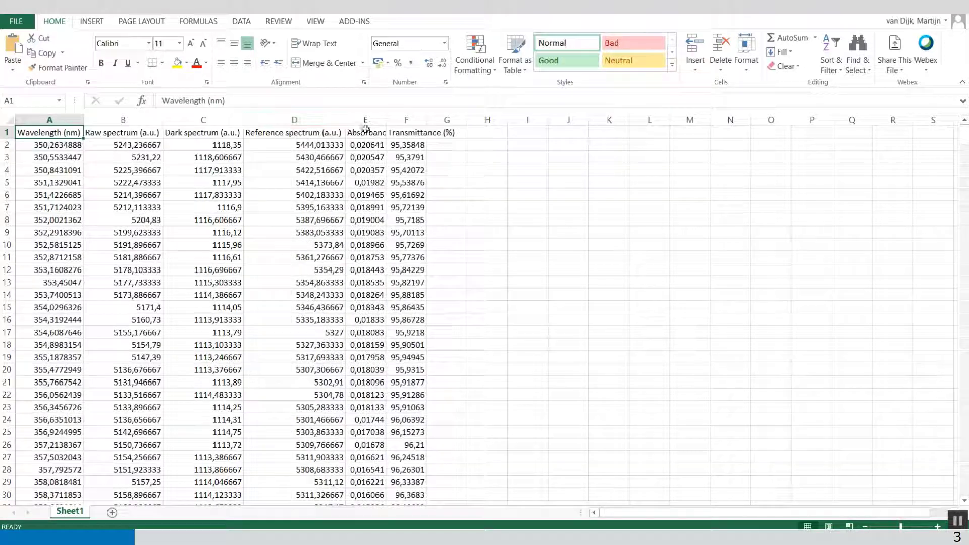
double_click(385, 123)
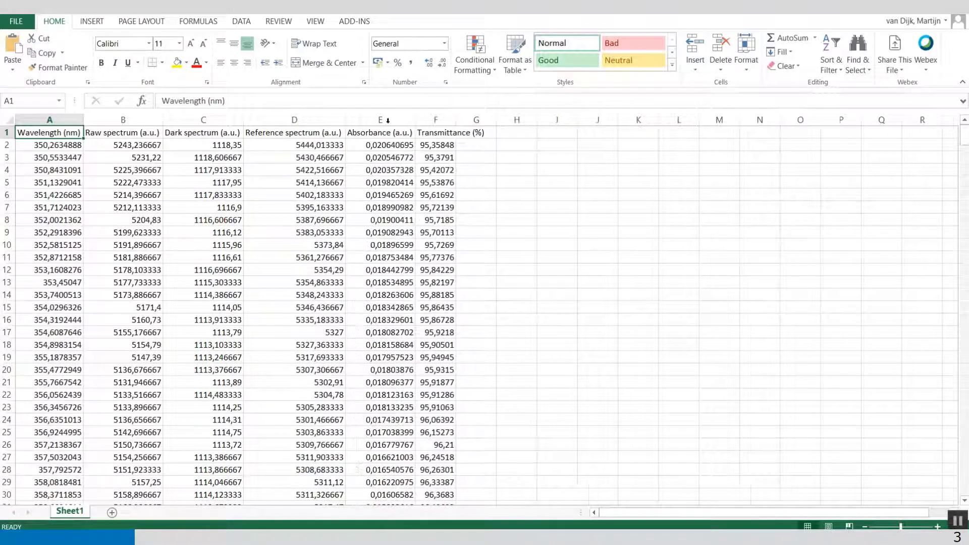
double_click(456, 123)
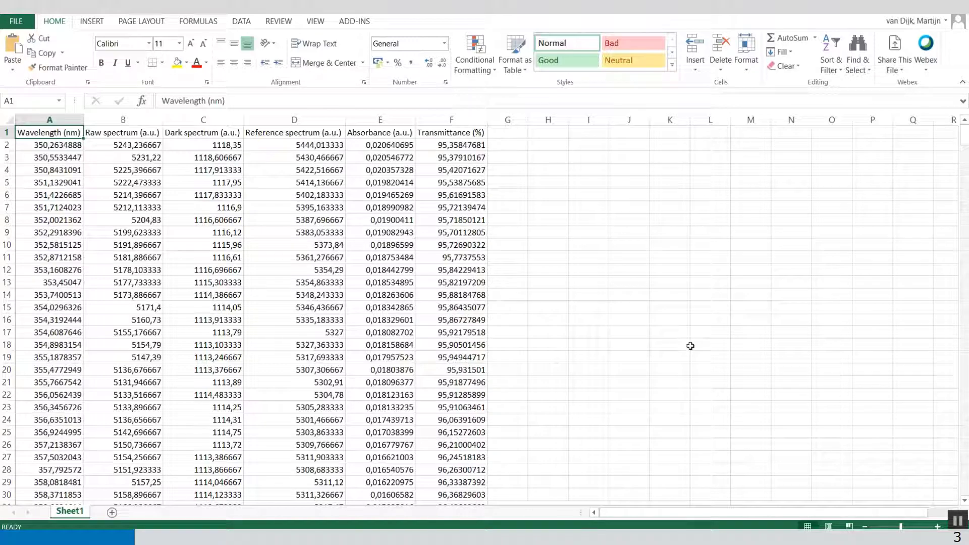